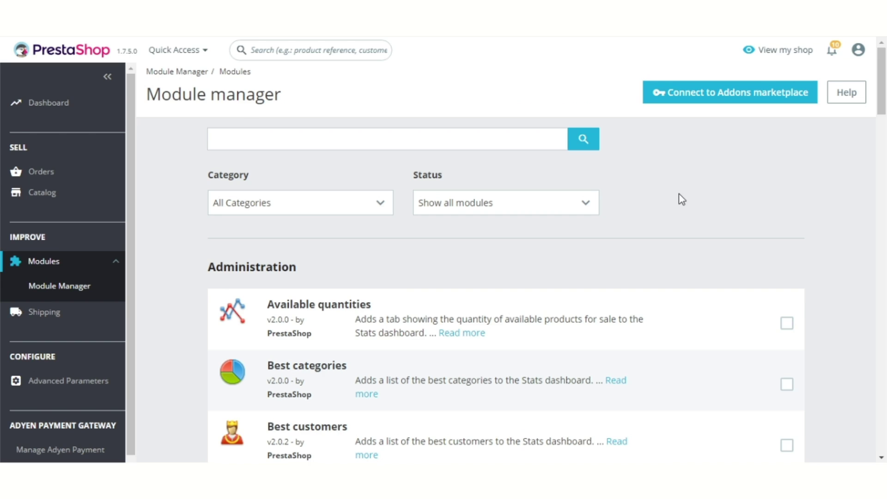
- Scroll the module list to the Adyen Payment Gateway entry in the Other section
scroll(677, 190, down, 20)
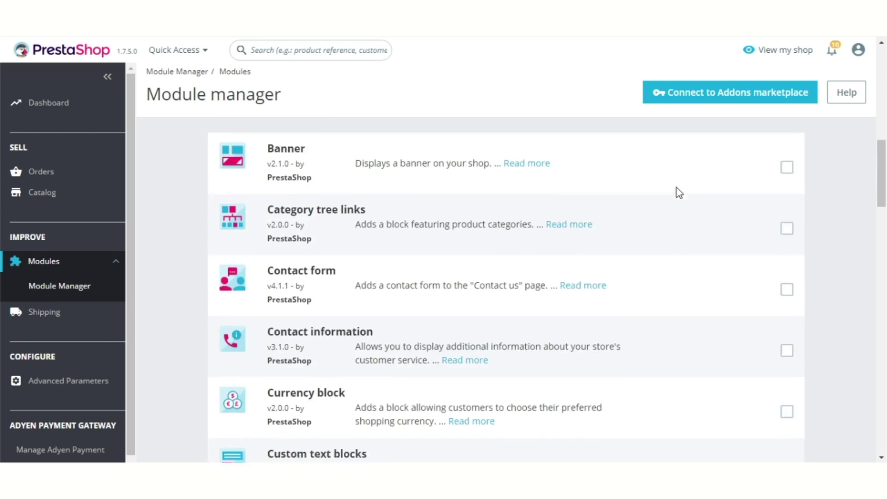
scroll(672, 198, down, 20)
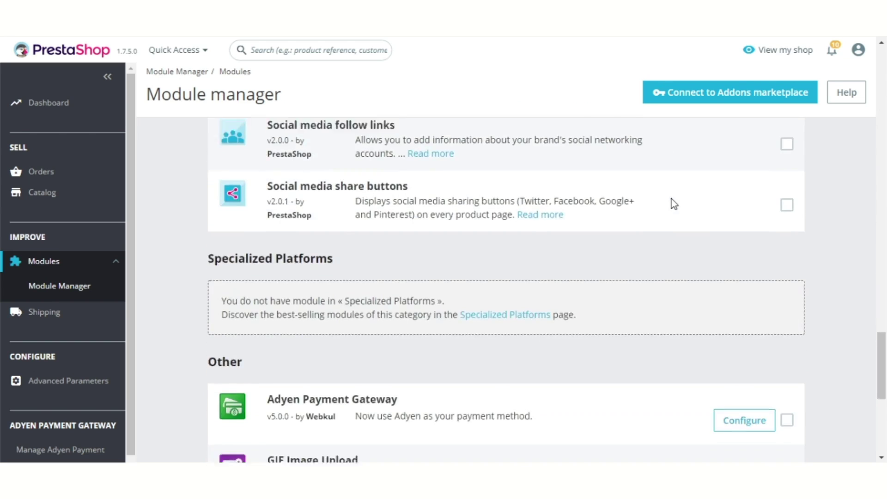
scroll(671, 204, up, 3)
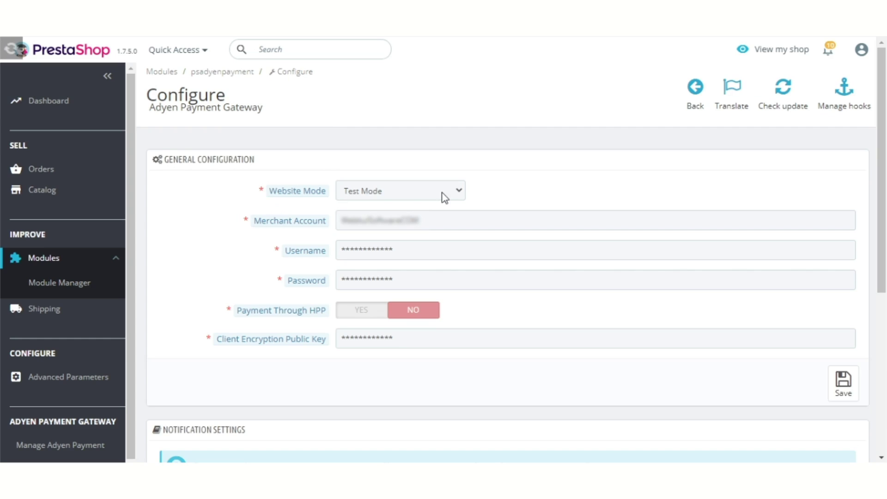
- Set the Adyen Website Mode to Production Mode
click(437, 194)
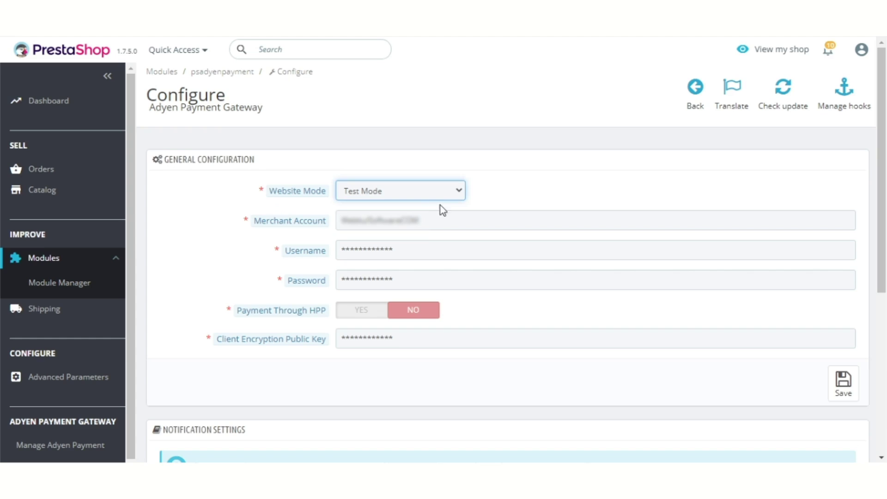
click(418, 228)
click(540, 195)
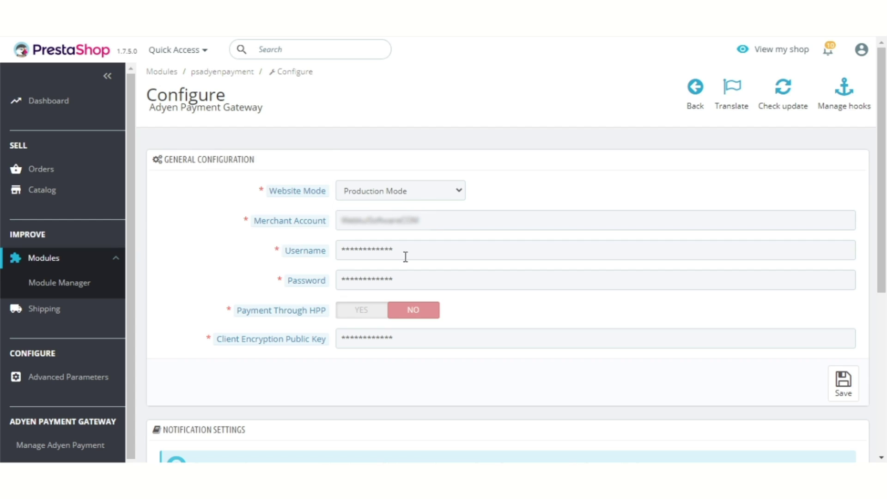
- Turn Payment Through HPP on to reveal Skin Code, HMAC Key and related fields
mouse_move(315, 285)
click(355, 317)
click(409, 311)
click(371, 313)
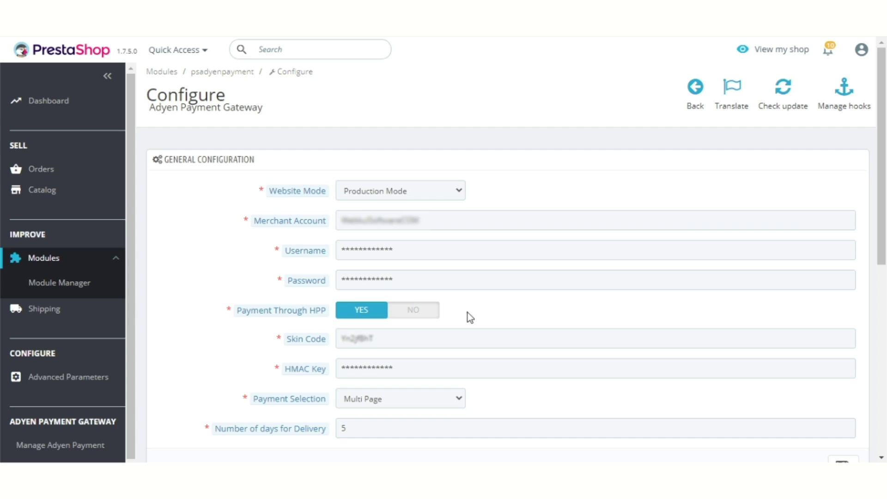
- Switch Payment Through HPP off and back on to show its options
click(429, 316)
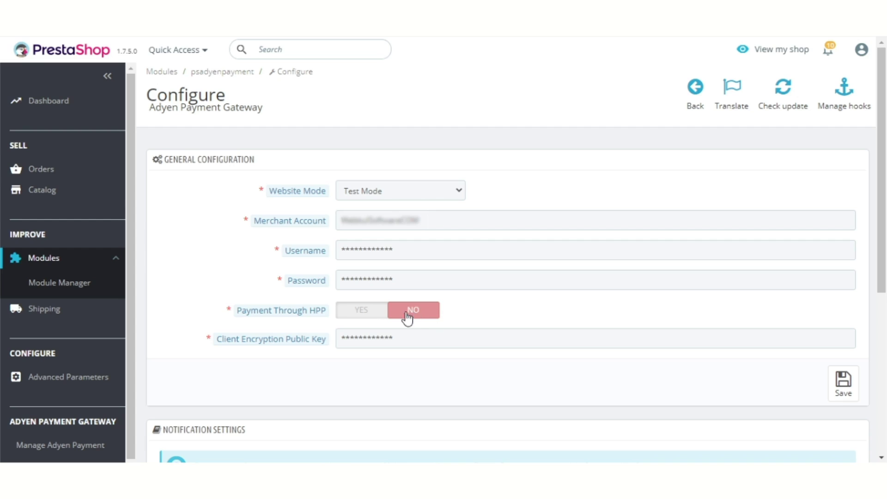
click(368, 313)
scroll(212, 334, down, 2)
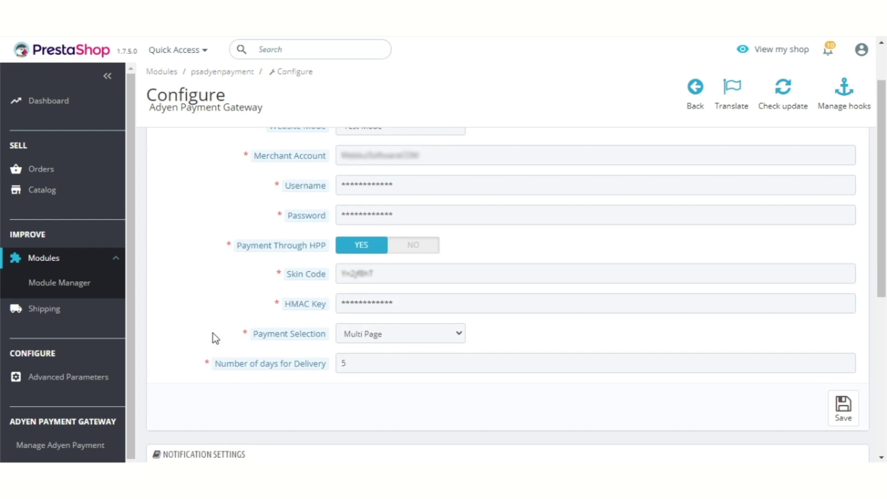
mouse_move(315, 275)
- Keep Payment Selection at Multi Page, then turn Payment Through HPP off
click(455, 342)
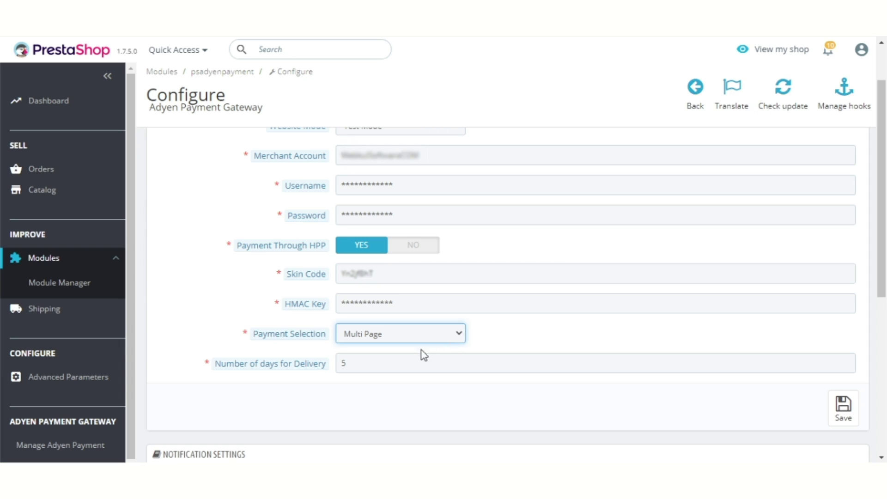
key(Up)
key(Down)
click(416, 405)
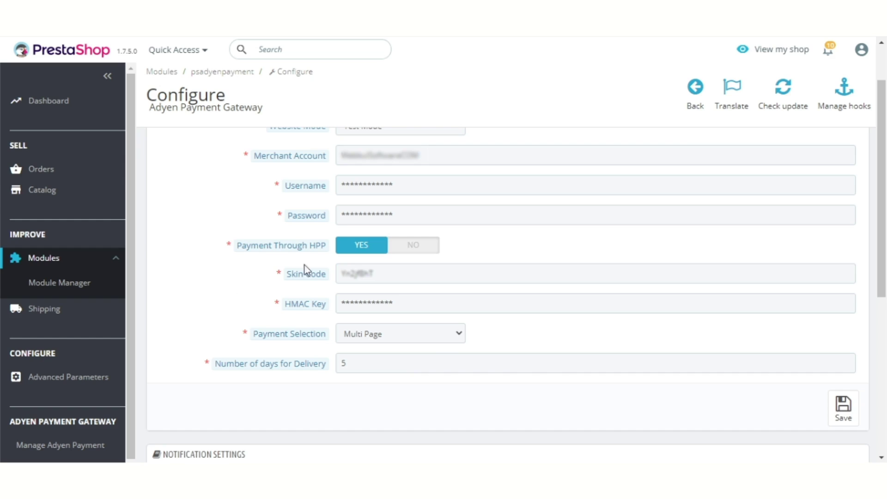
click(415, 248)
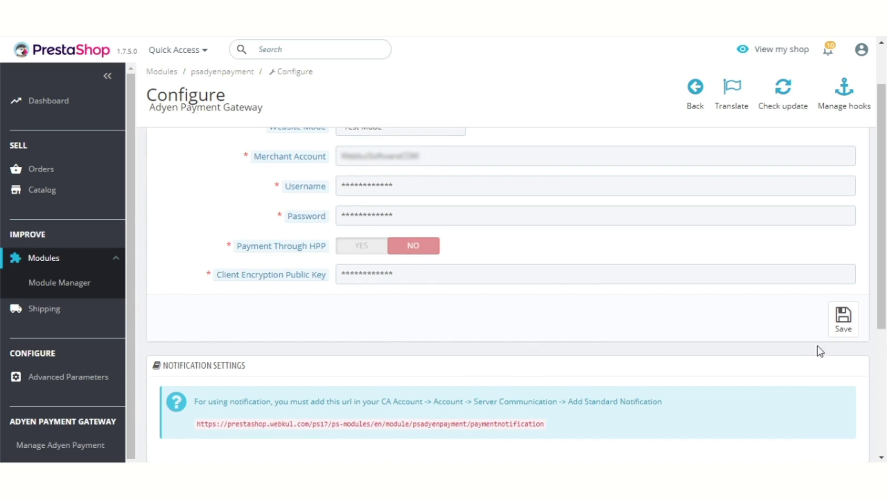
- Save the Adyen general settings and expand Manage Adyen Payment in the sidebar
click(843, 319)
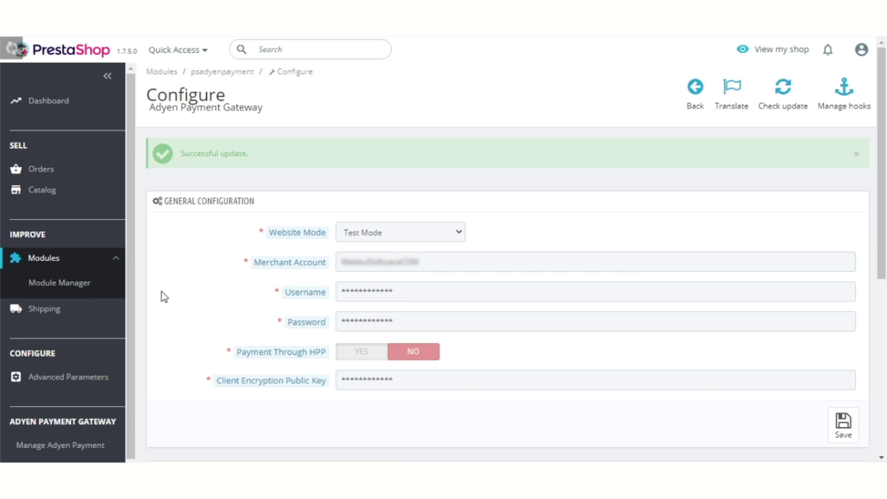
scroll(79, 293, down, 1)
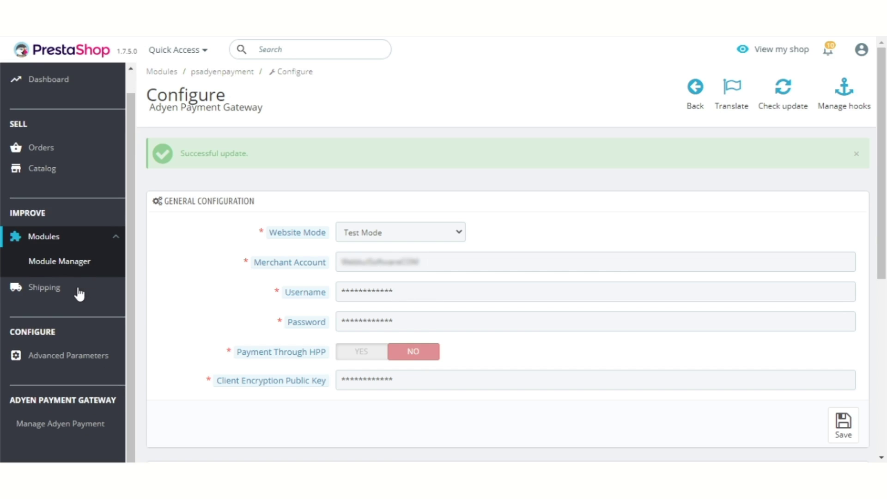
click(107, 424)
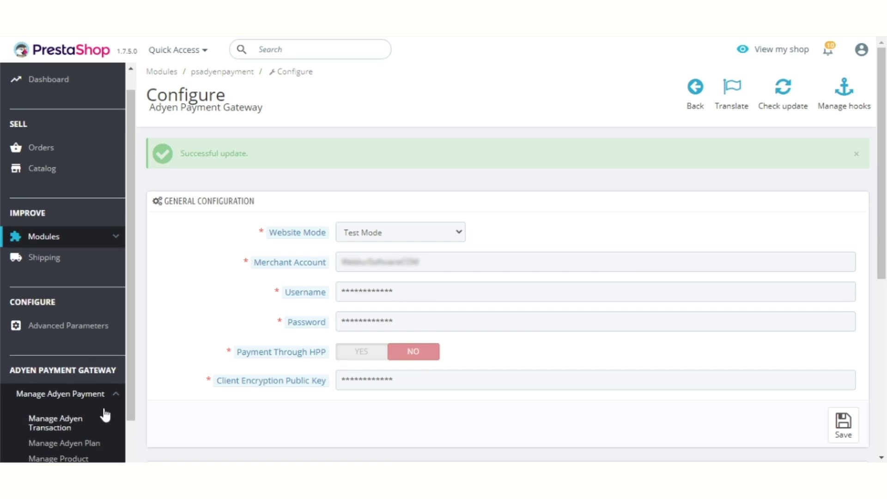
scroll(82, 356, down, 3)
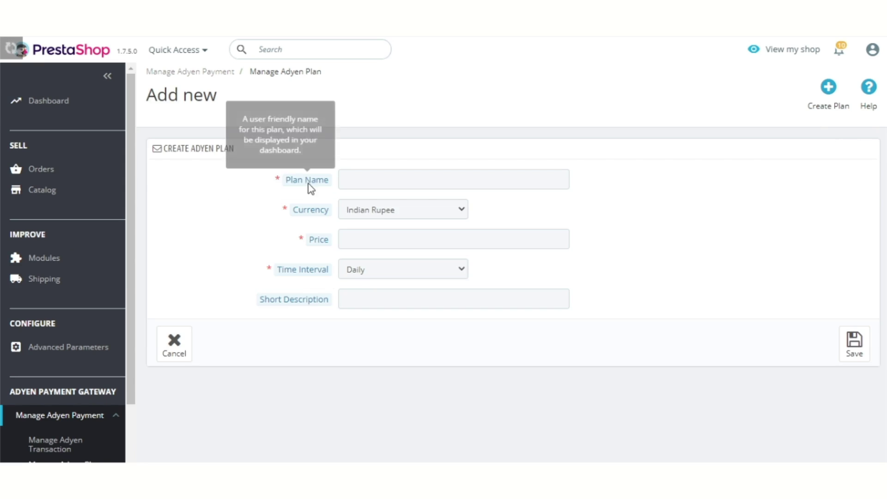
- Name the new plan Gold Plan and set its currency to US Dollar
click(386, 181)
text(Gold Plan)
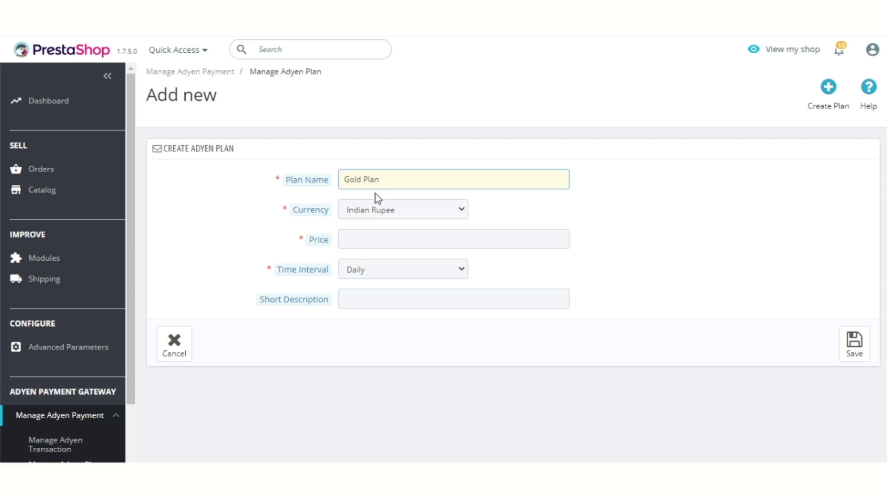
click(354, 211)
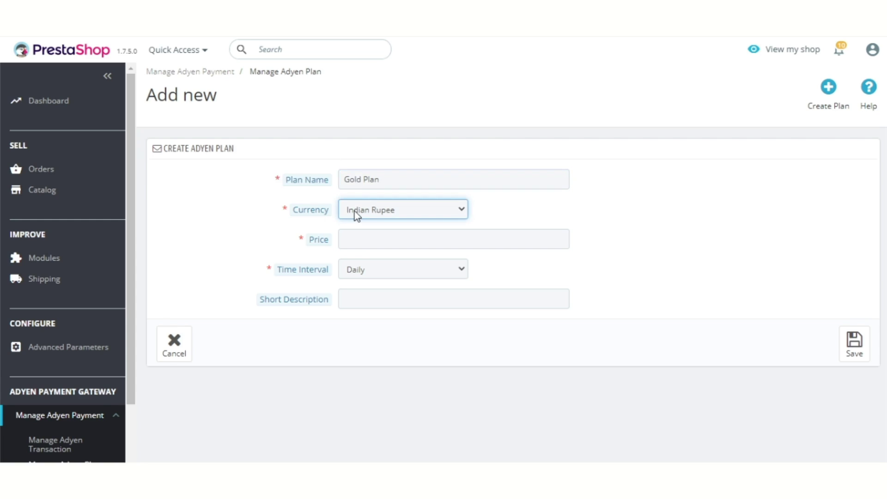
click(364, 234)
click(681, 225)
- Give the plan price 15, a Monthly interval and description 'Gold Pan'
click(398, 245)
text(15)
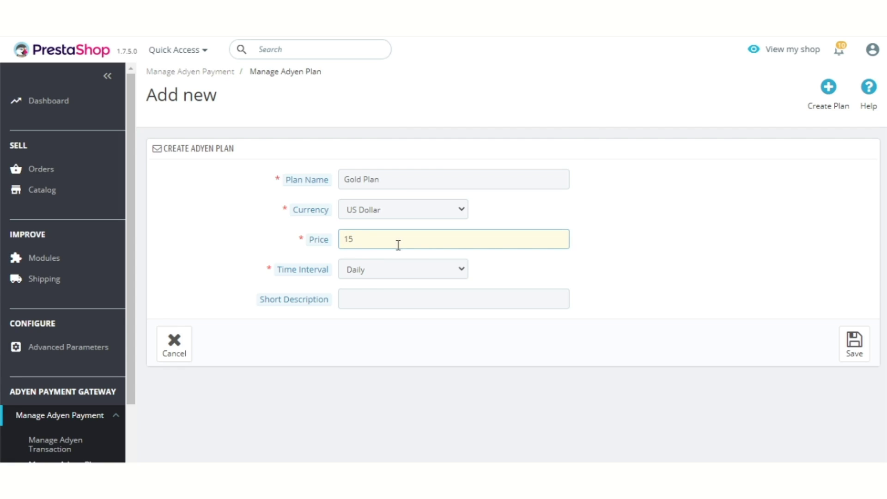
mouse_move(299, 273)
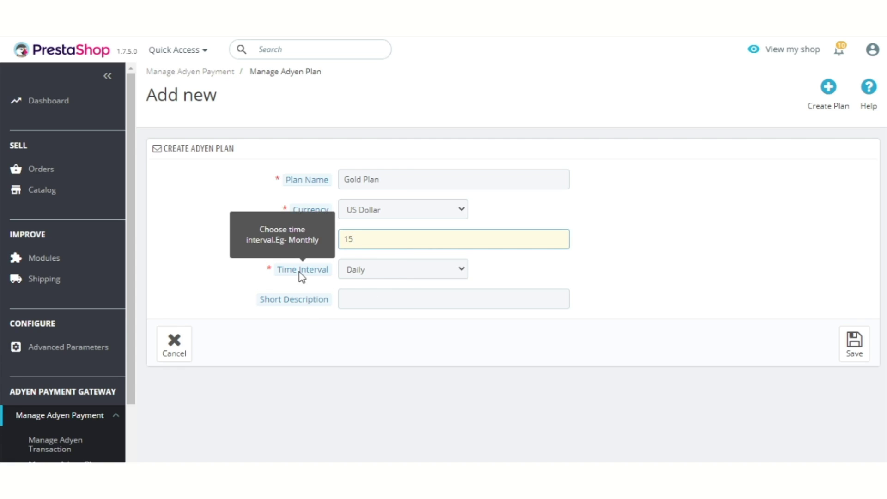
click(402, 269)
click(395, 298)
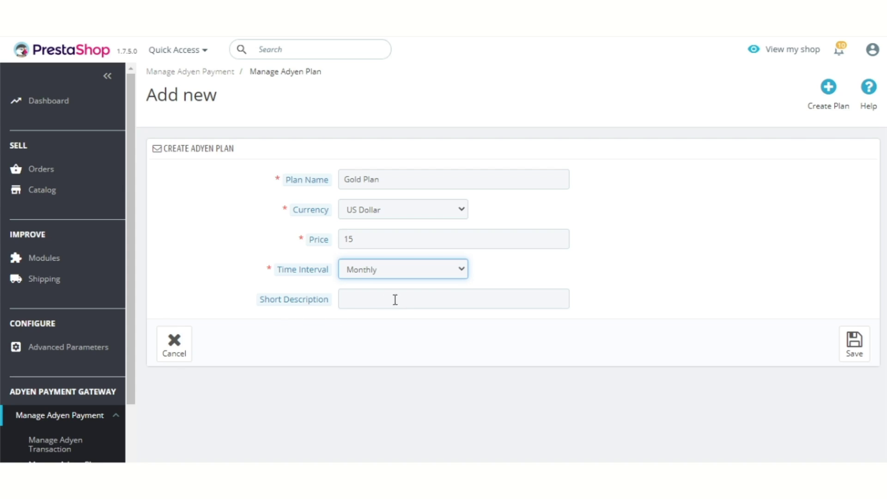
click(403, 299)
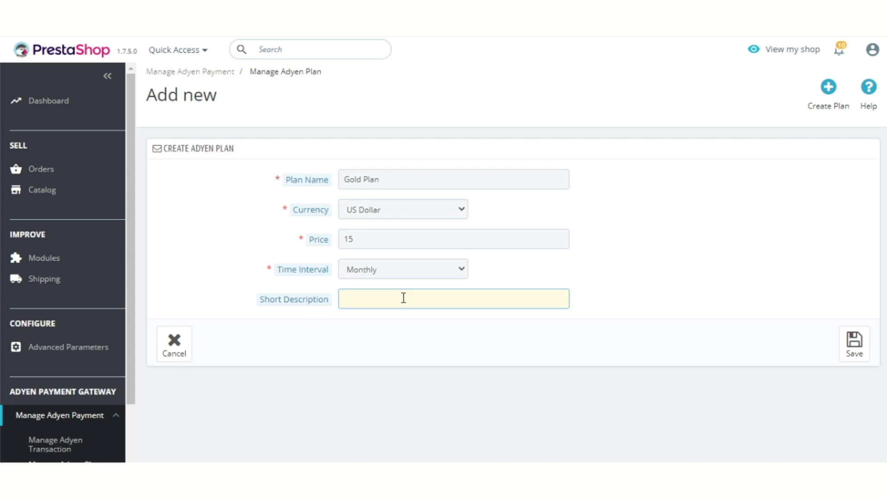
text(Gold Pan)
click(630, 265)
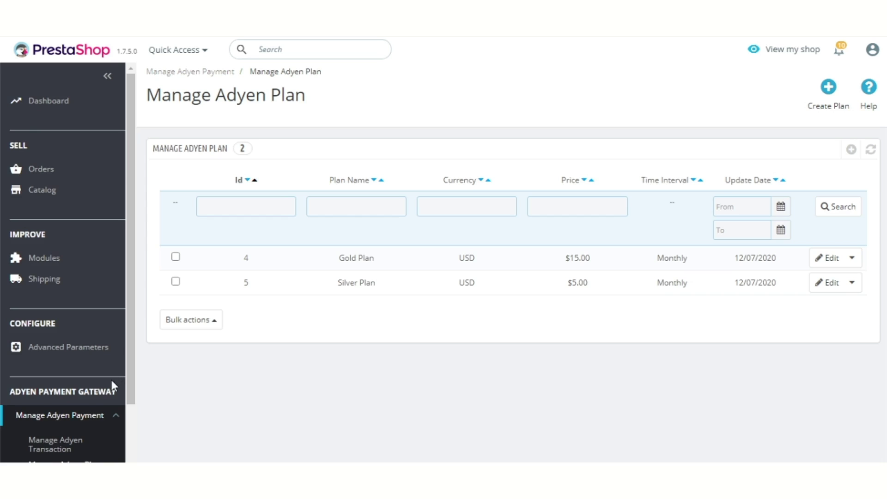
- Go to Manage Product Subscription under Manage Adyen Payment in the sidebar
scroll(111, 384, down, 2)
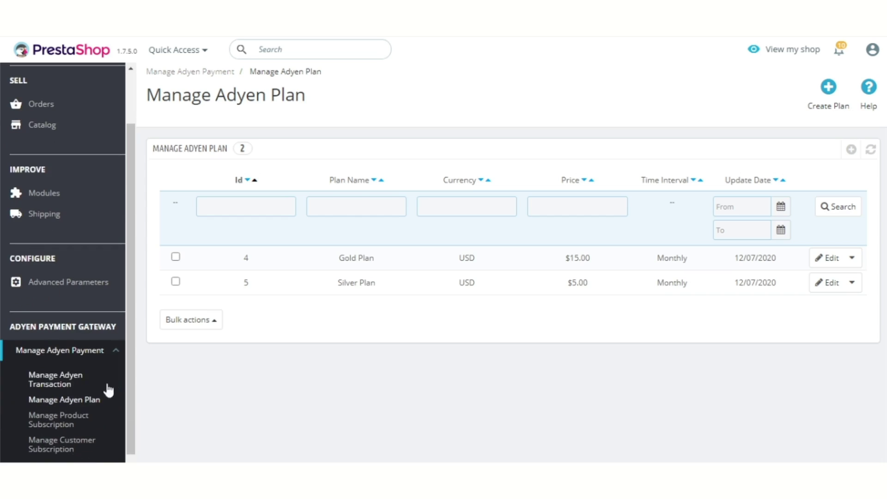
click(72, 422)
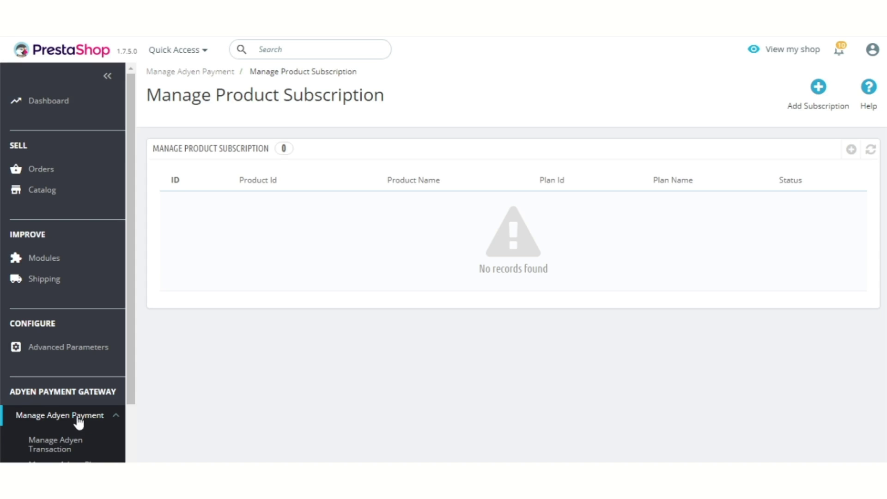
- Start a new product subscription and pick Hummingbird printed t-shirt by searching 'humm'
click(819, 108)
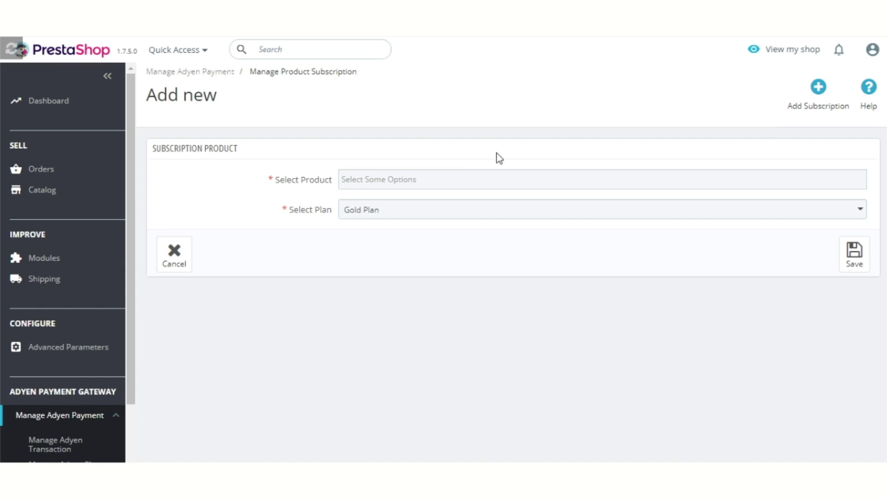
click(446, 182)
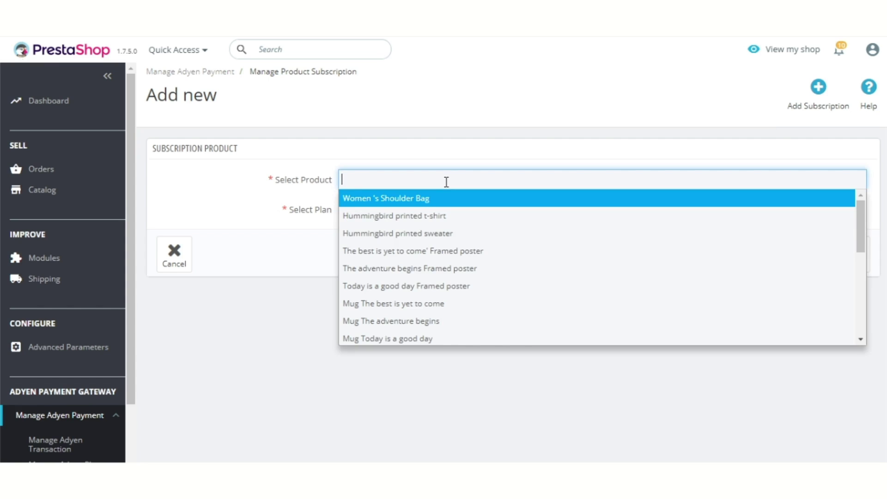
text(h)
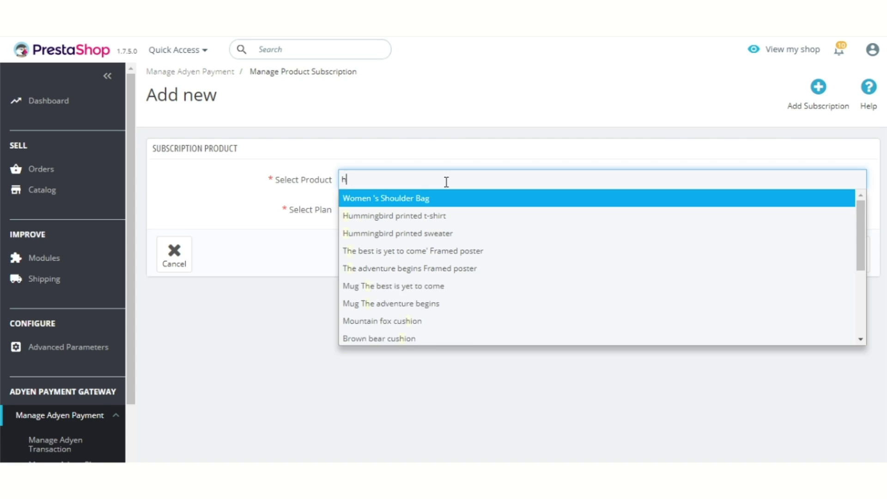
text(umm)
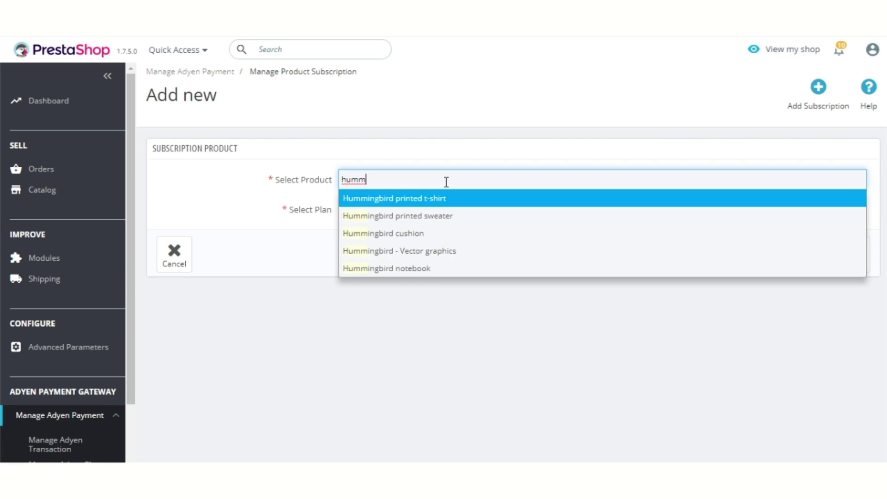
click(428, 200)
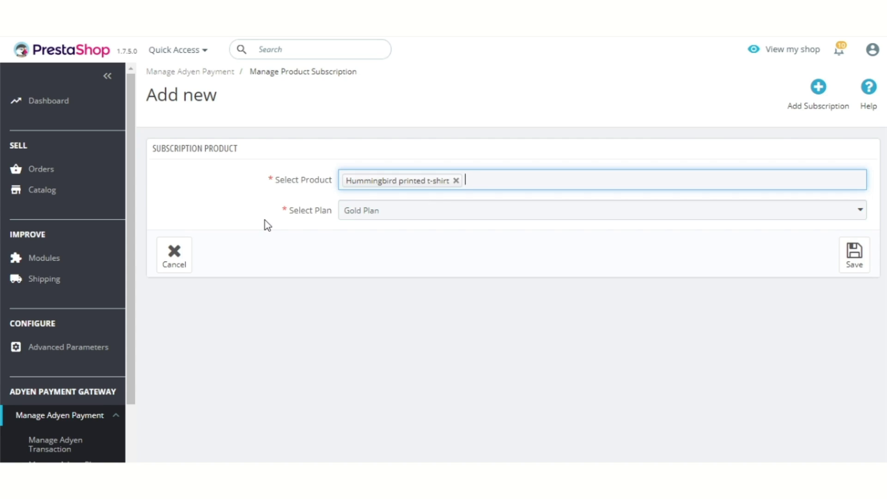
- Choose Gold Plan as the subscription plan and save the record
click(454, 216)
click(442, 250)
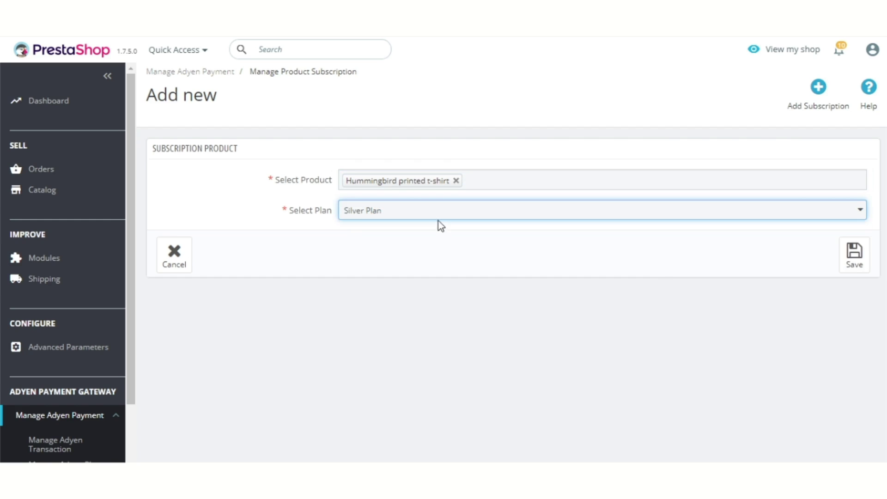
click(436, 220)
click(430, 233)
click(841, 252)
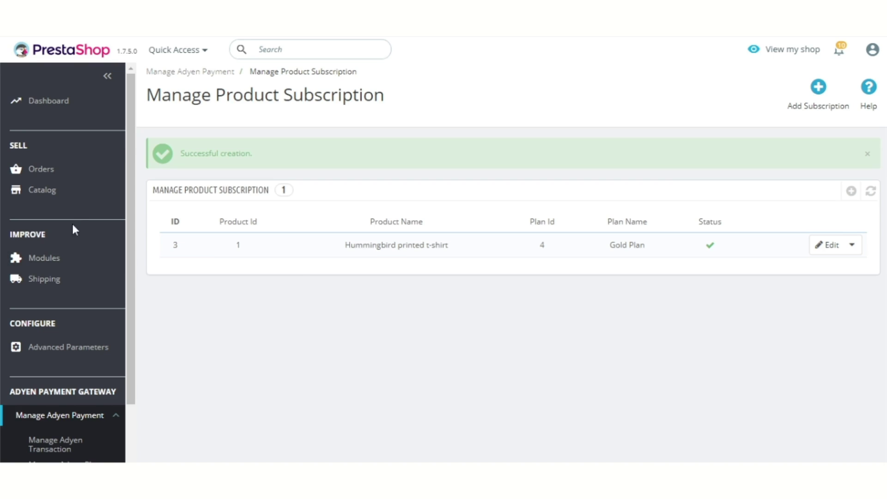
- Go to Catalog > Products and open Printed Chiffon Dress for editing
mouse_move(77, 186)
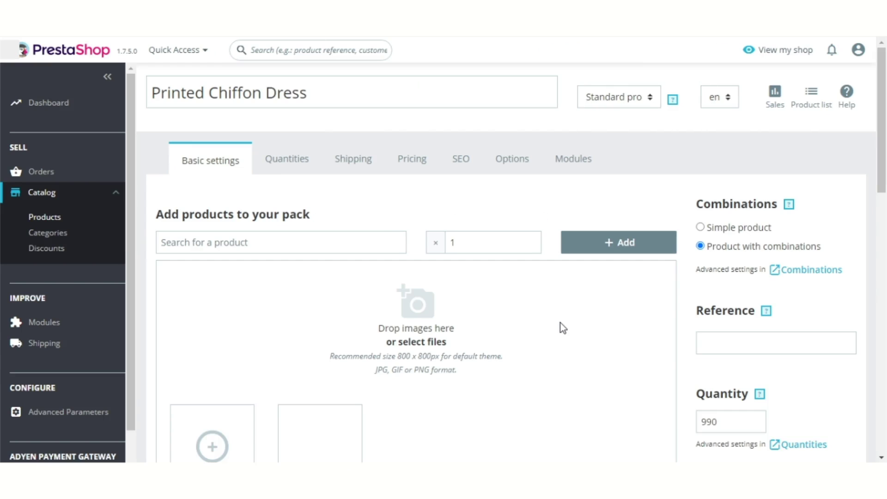
- In the product's Modules tab, open the Adyen settings and enable Adyen Subscription
click(573, 159)
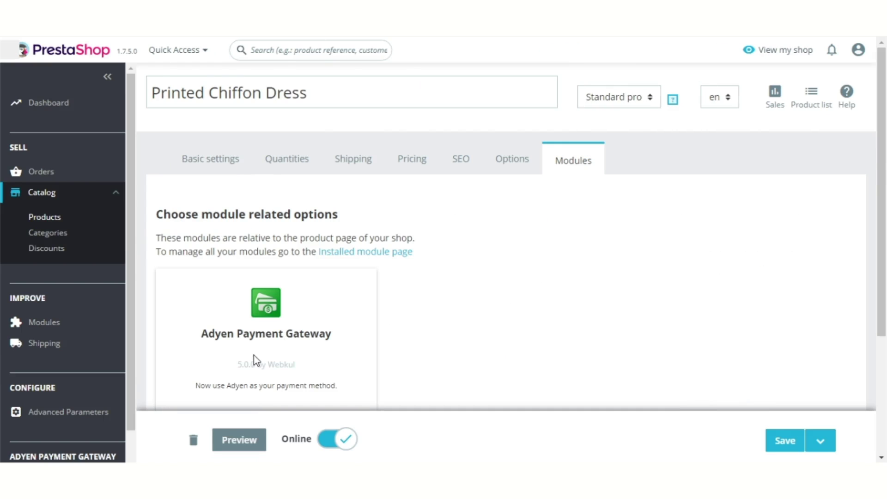
scroll(254, 356, down, 3)
click(245, 295)
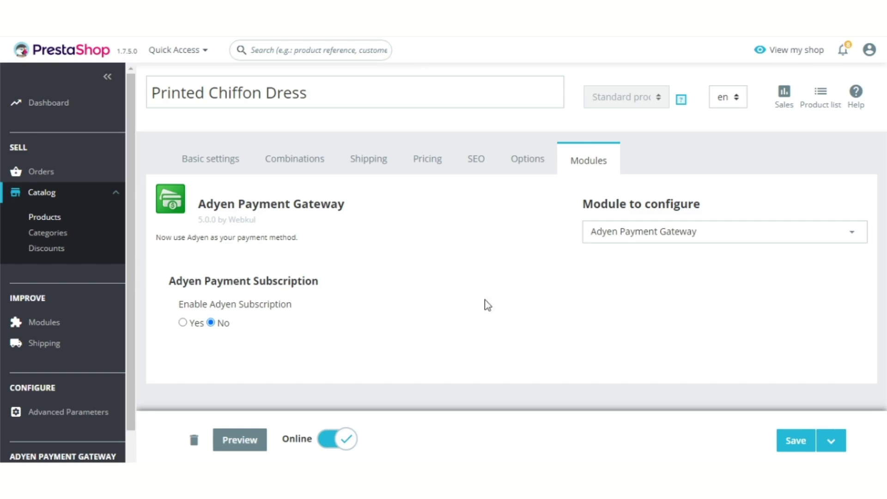
click(183, 323)
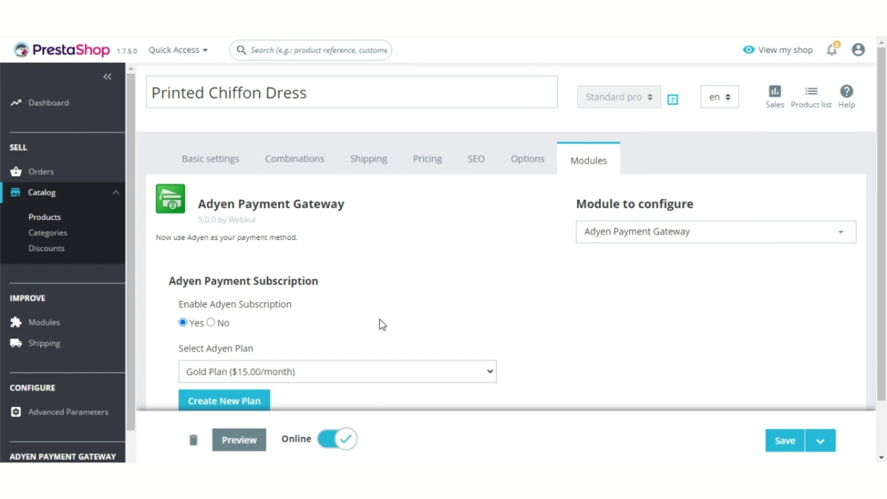
- Select Gold Plan ($15.00/month) as the product's plan and save the product
scroll(382, 325, down, 2)
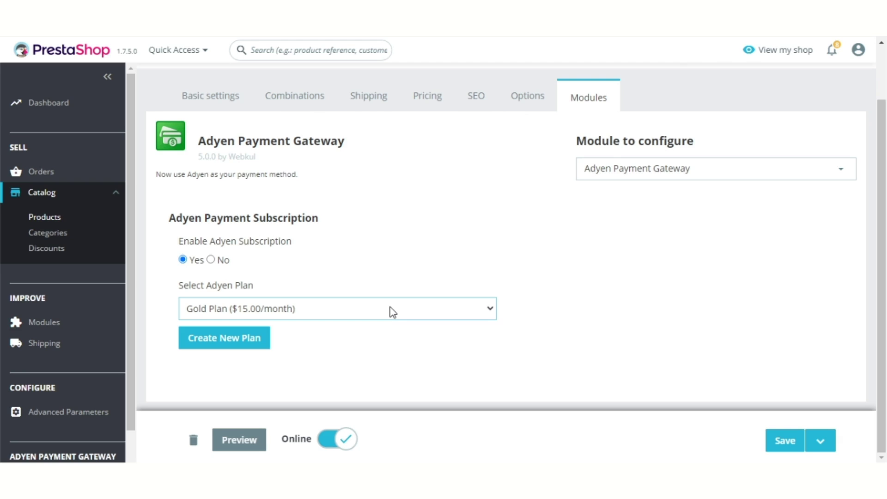
click(384, 340)
click(356, 328)
click(588, 350)
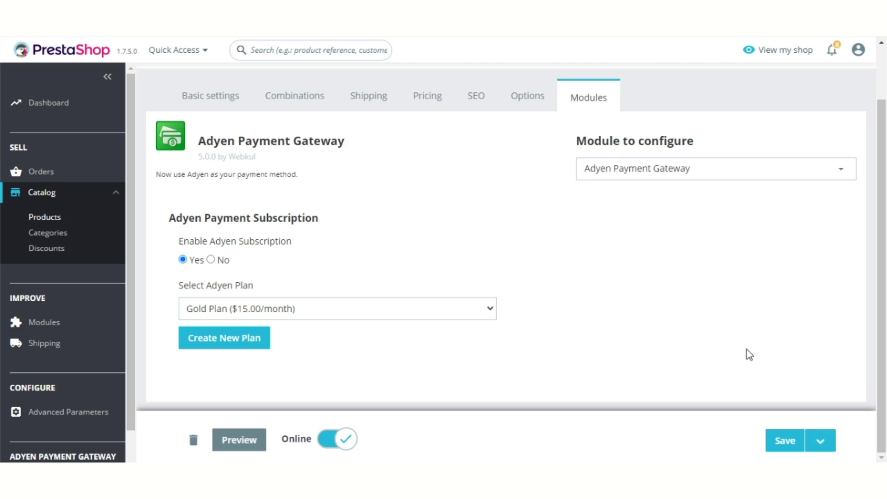
click(794, 444)
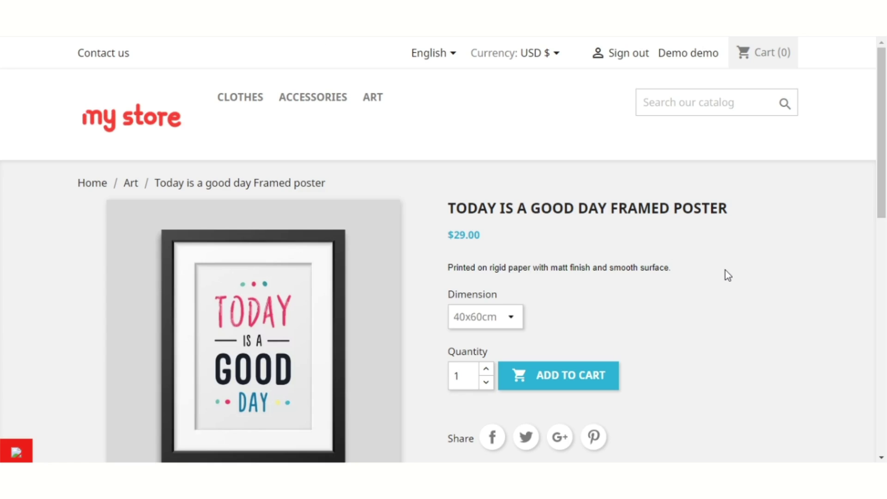
- Add the Today is a good day Framed poster to the cart and go to the cart
scroll(725, 270, down, 4)
scroll(728, 275, up, 4)
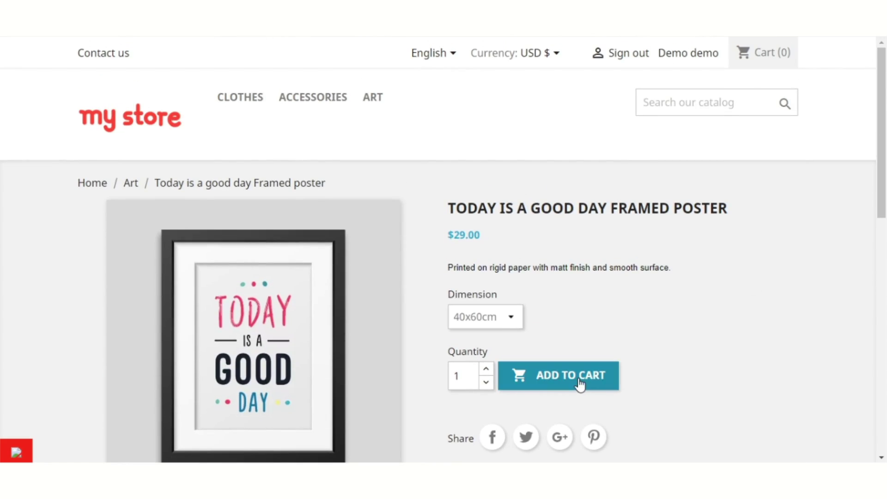
key(Tab)
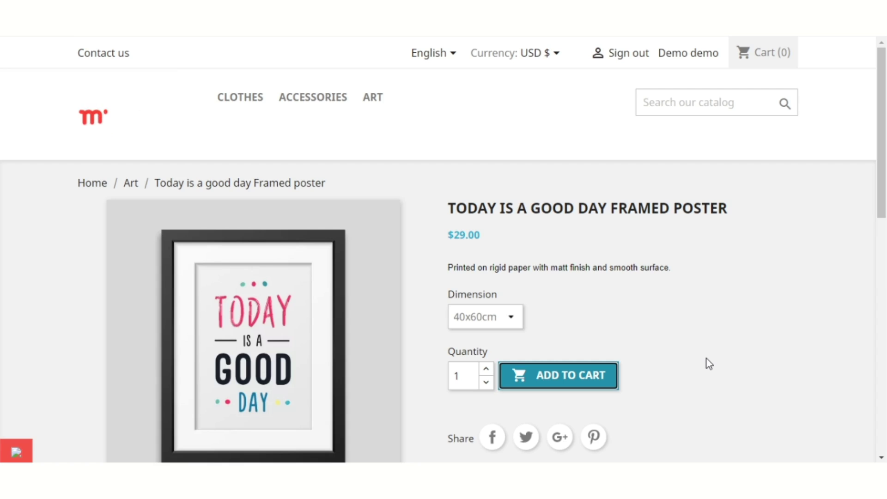
key(Return)
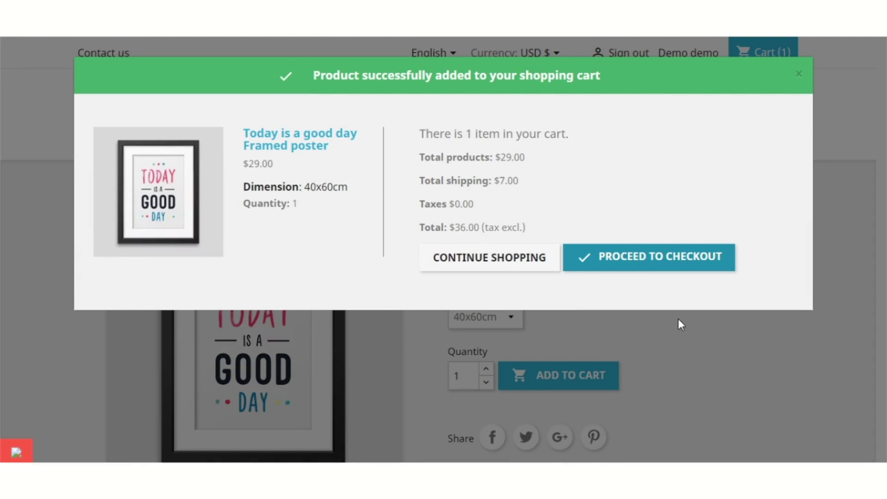
key(Return)
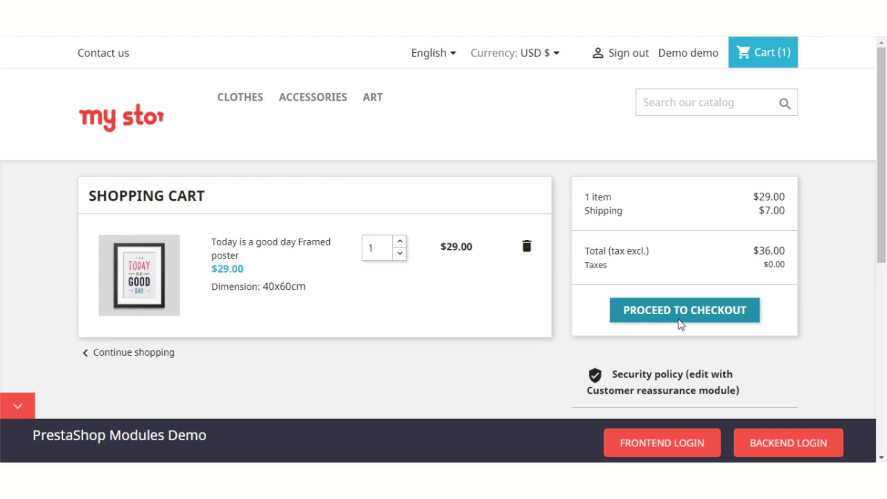
- Proceed through checkout addresses and select Pay by Adyen Payment Gateway
click(681, 322)
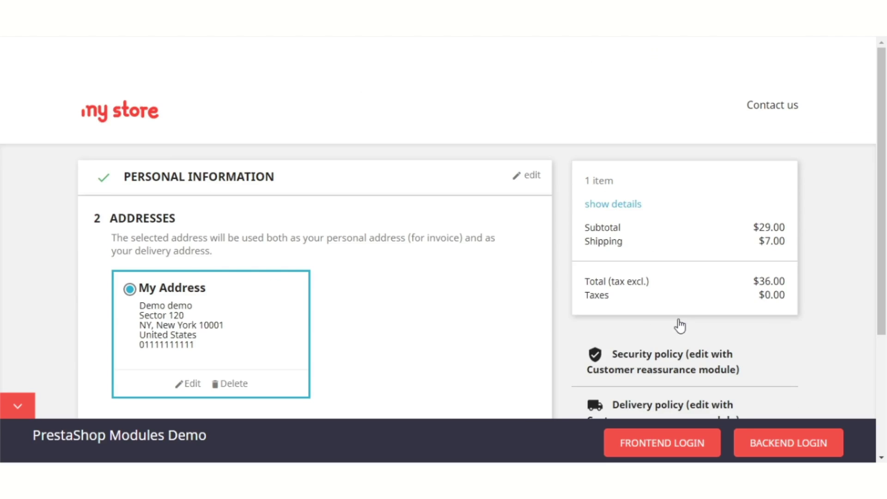
scroll(679, 326, down, 4)
click(495, 294)
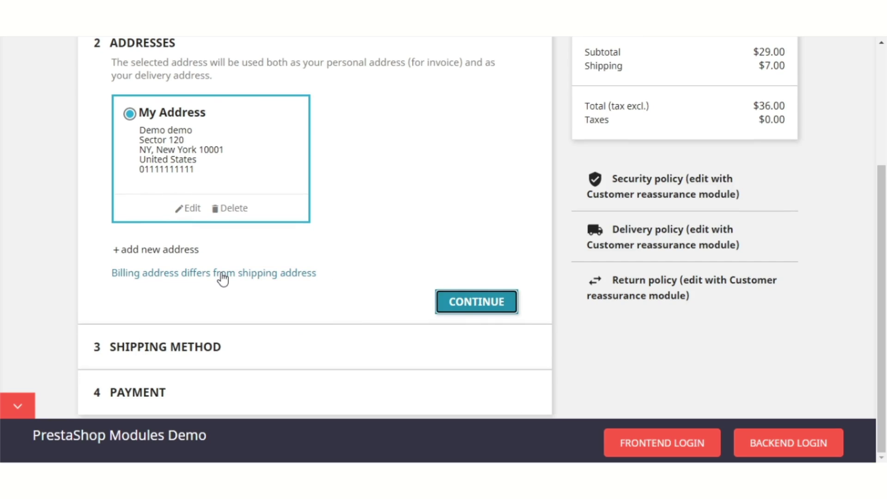
scroll(224, 277, down, 2)
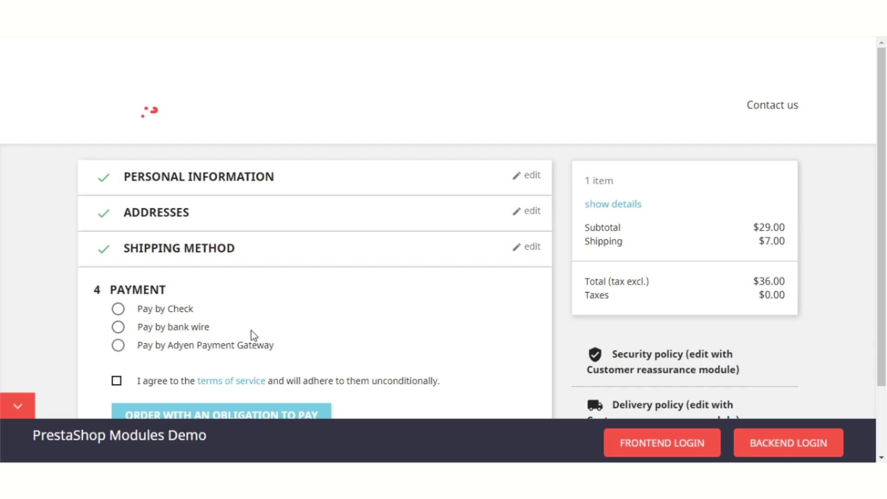
click(191, 349)
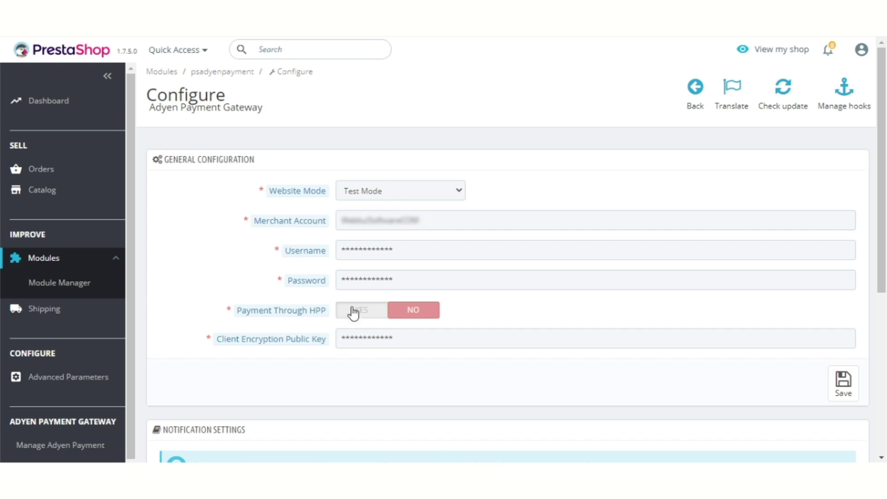
- Confirm the Adyen configuration is in Test Mode with Payment Through HPP off
mouse_move(286, 318)
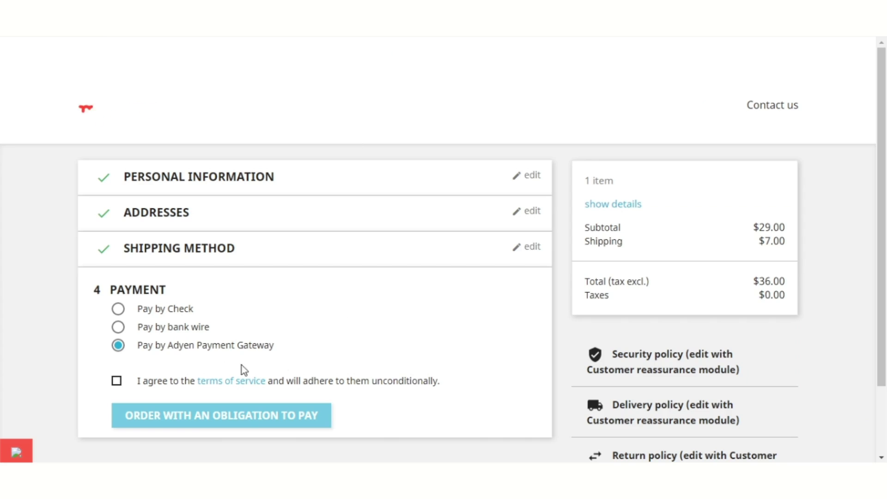
- Accept the terms of service and scroll to the Adyen Payment Details card form showing PAY $36
click(116, 382)
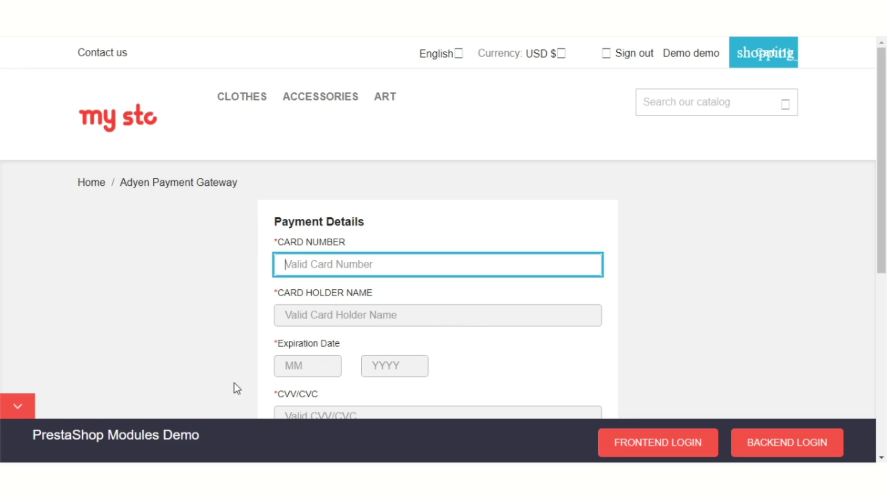
scroll(450, 308, down, 1)
scroll(451, 310, down, 2)
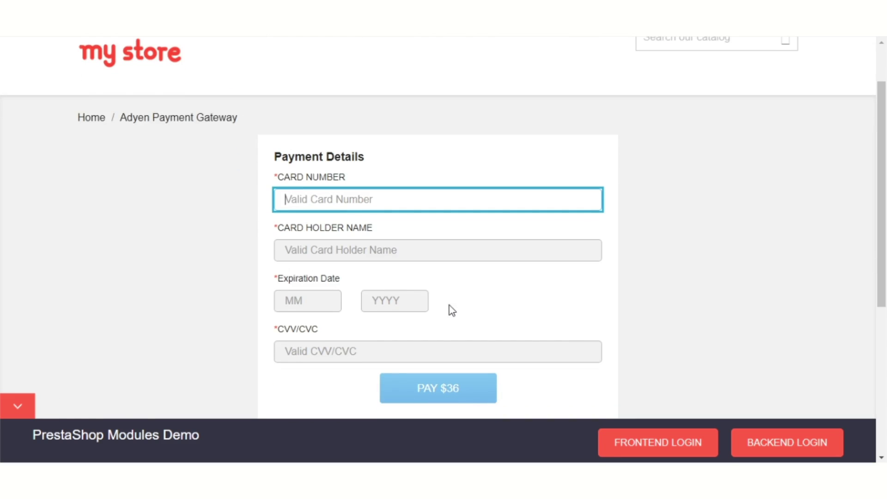